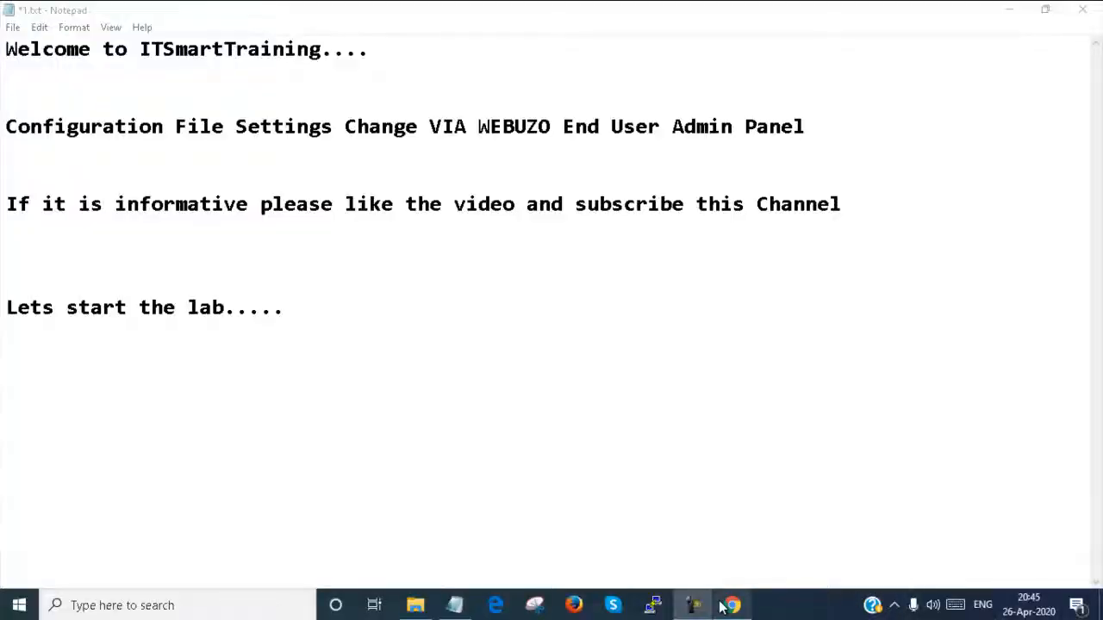
- Bring the Webuzo admin panel forward and open the PHP configuration from the Configuration section
{"action": "left_click", "coordinate": [731, 604]}
{"action": "scroll", "coordinate": [675, 366], "scroll_direction": "up", "scroll_amount": 5}
{"action": "scroll", "coordinate": [674, 353], "scroll_direction": "up", "scroll_amount": 5}
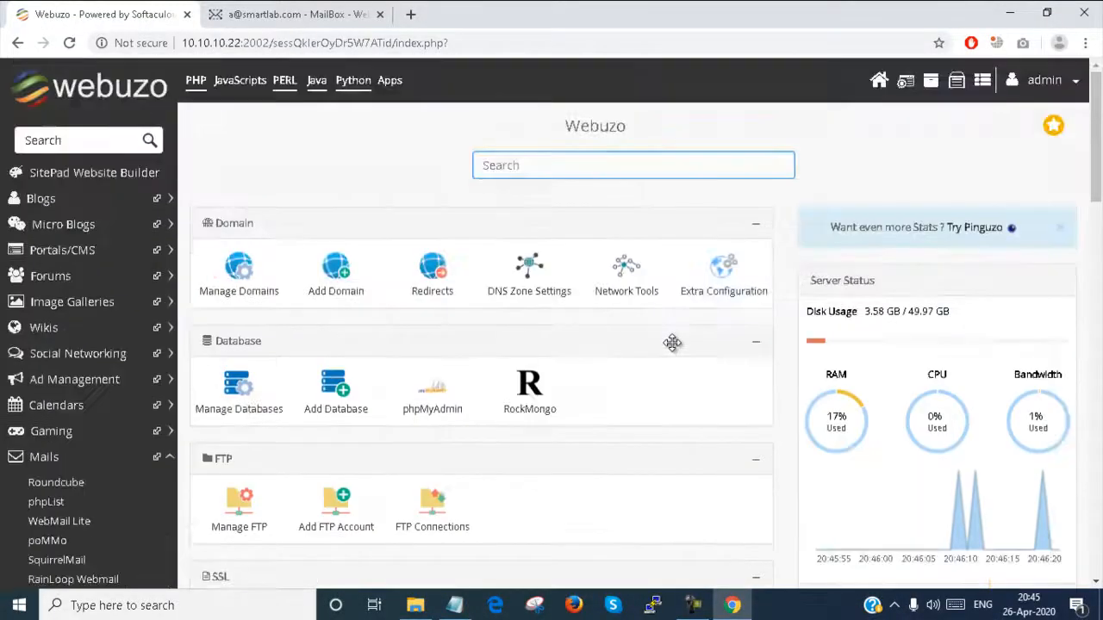
{"action": "scroll", "coordinate": [672, 343], "scroll_direction": "down", "scroll_amount": 5}
{"action": "scroll", "coordinate": [672, 343], "scroll_direction": "down", "scroll_amount": 3}
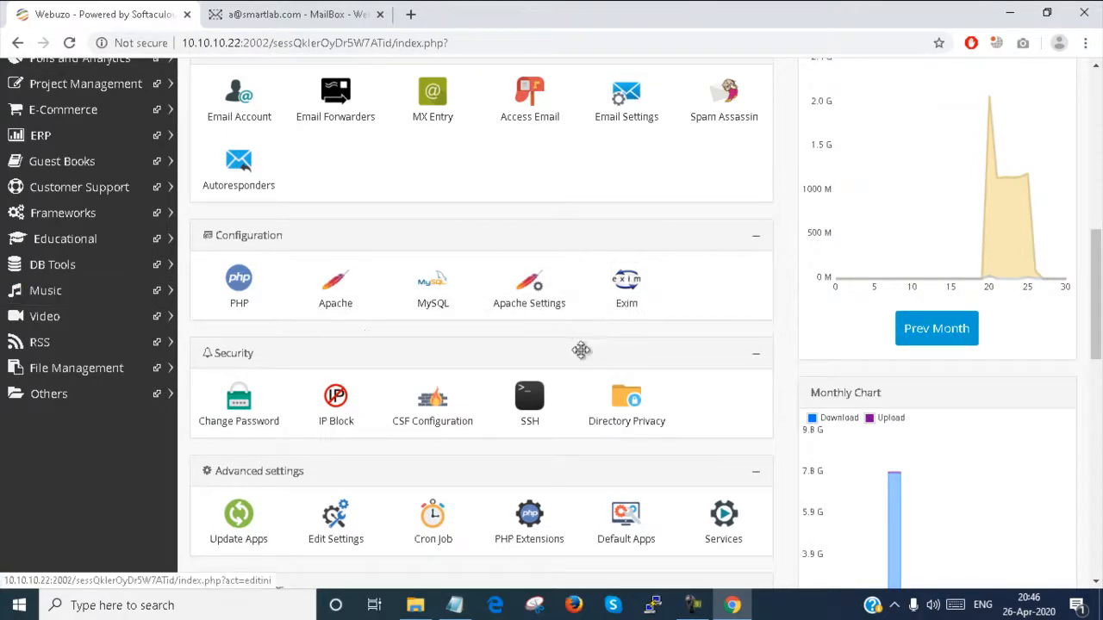
{"action": "left_click", "coordinate": [246, 303]}
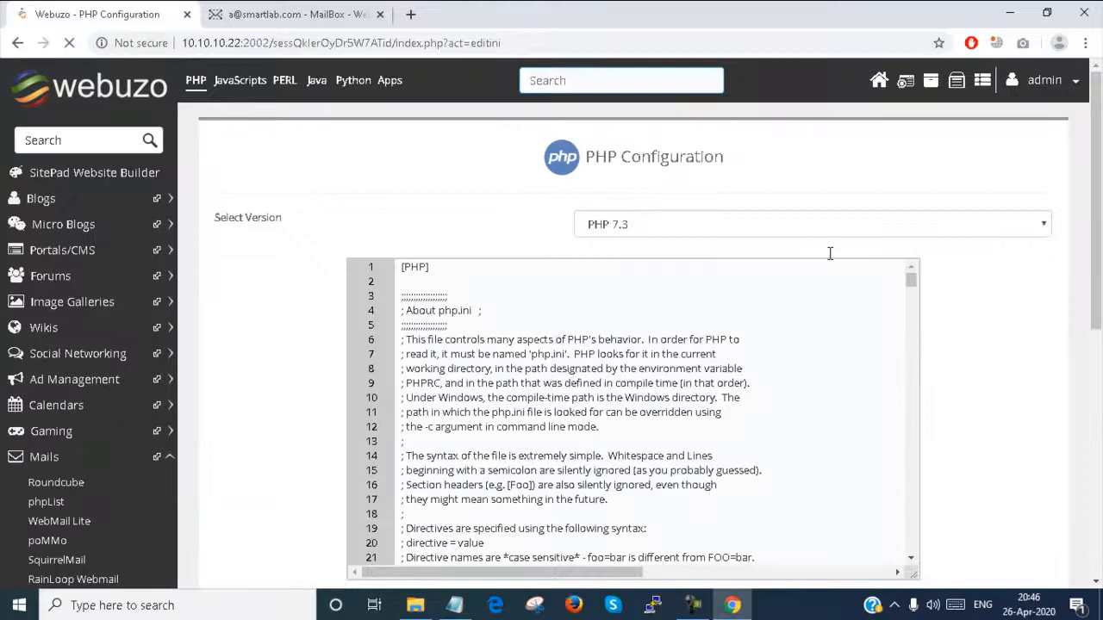
- Try the PHP 5.6 and 7.1 configurations, find them missing, and return to PHP 7.3's php.ini
{"action": "left_click", "coordinate": [844, 224]}
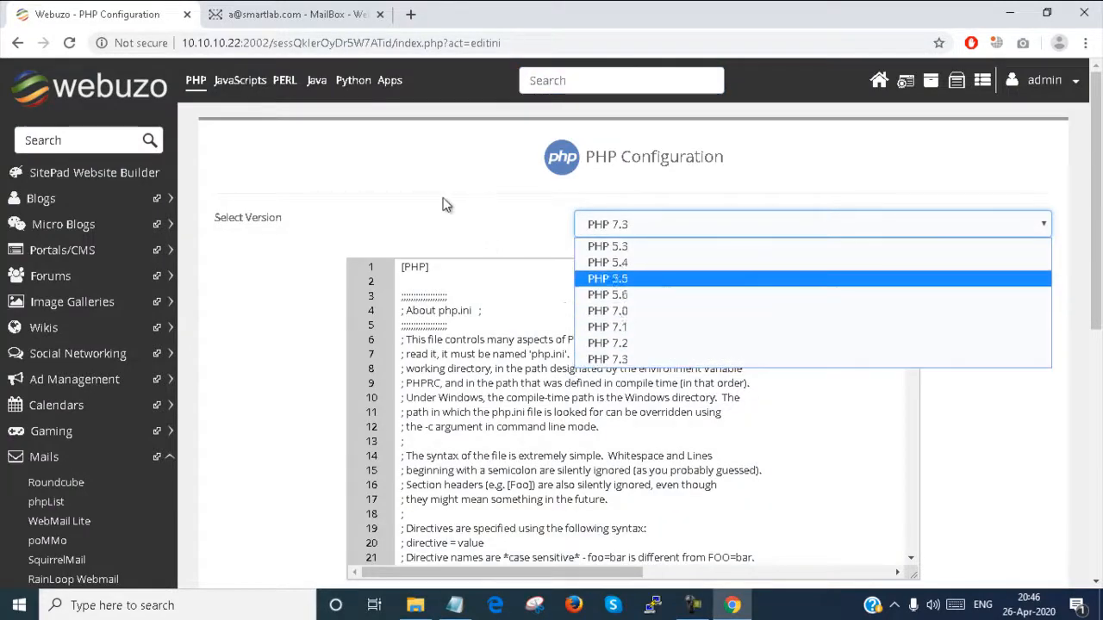
{"action": "left_click", "coordinate": [465, 228]}
{"action": "scroll", "coordinate": [609, 362], "scroll_direction": "down", "scroll_amount": 5}
{"action": "scroll", "coordinate": [609, 362], "scroll_direction": "down", "scroll_amount": 5}
{"action": "scroll", "coordinate": [609, 362], "scroll_direction": "up", "scroll_amount": 5}
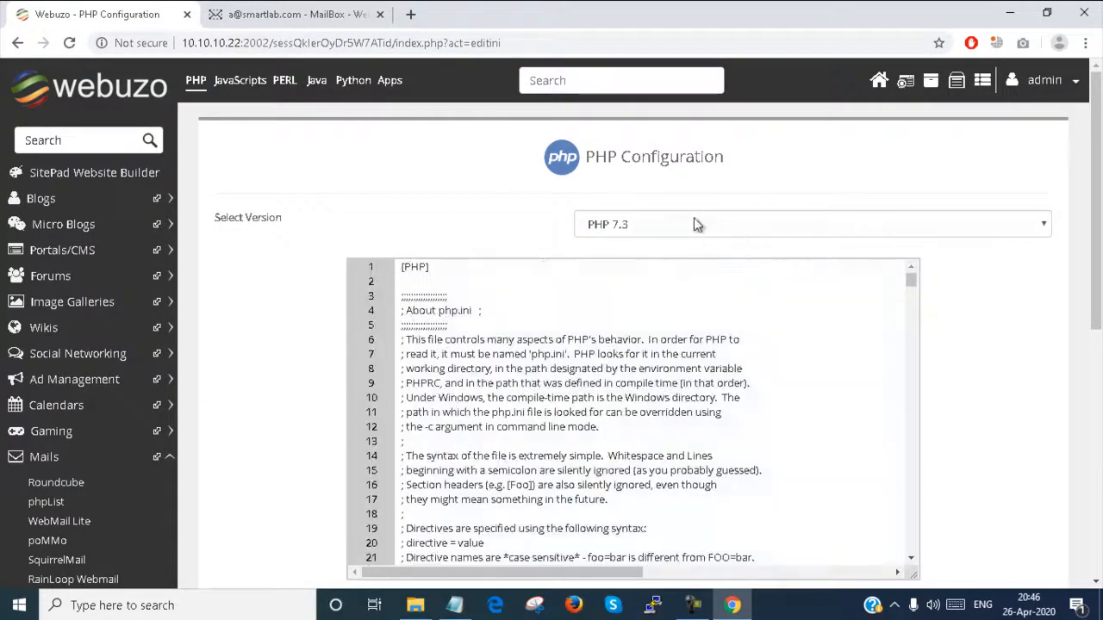
{"action": "left_click", "coordinate": [680, 224]}
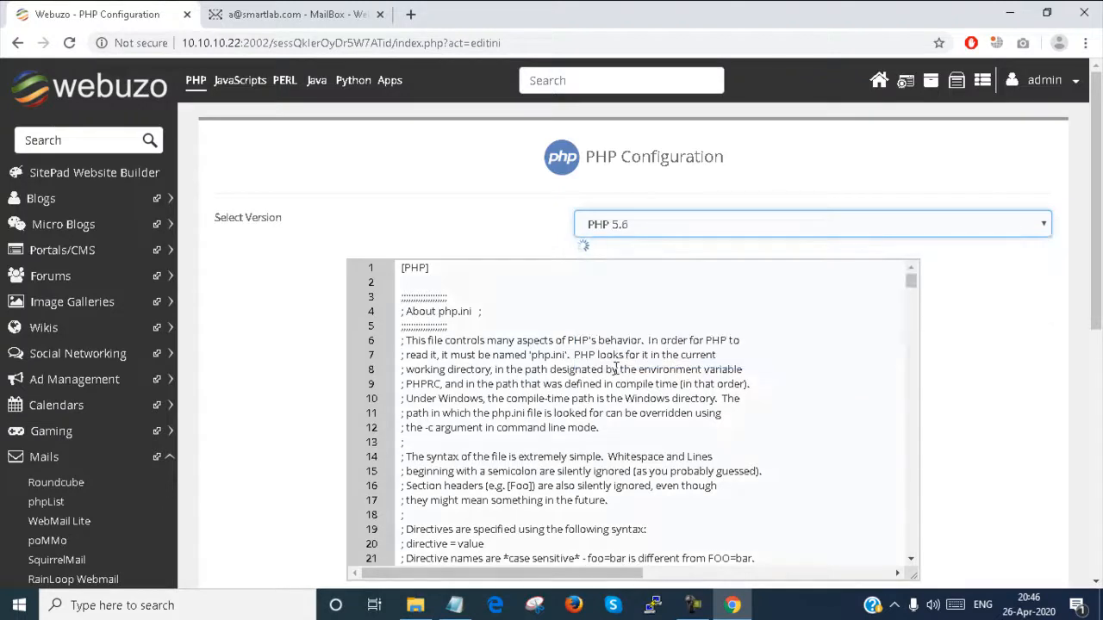
{"action": "key", "text": "Up"}
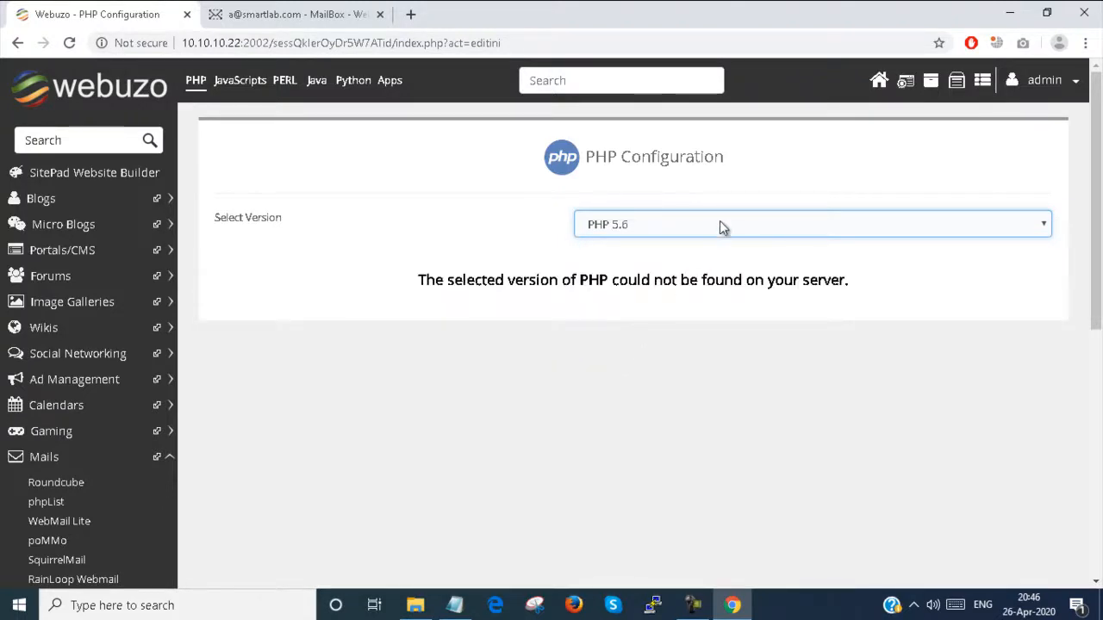
{"action": "left_click", "coordinate": [724, 227]}
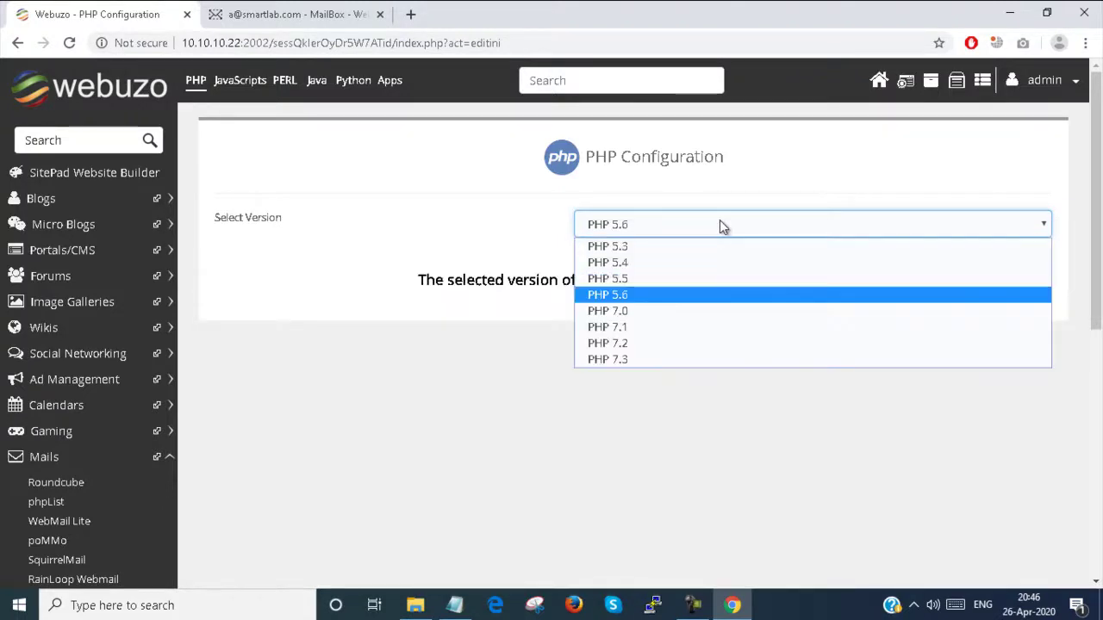
{"action": "left_click", "coordinate": [635, 328]}
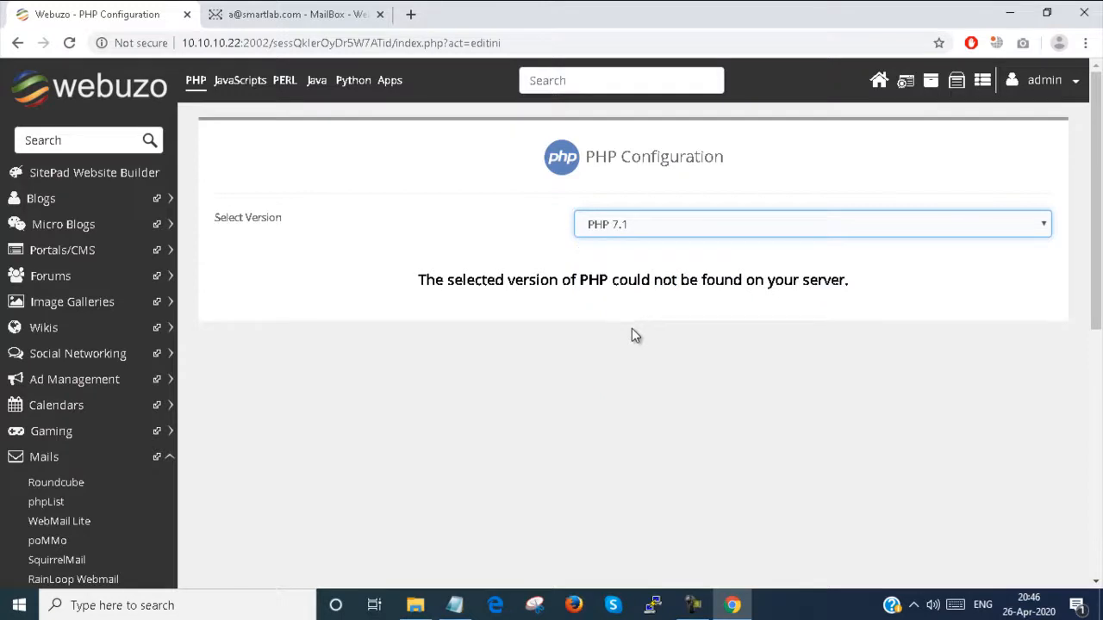
{"action": "left_click", "coordinate": [706, 222]}
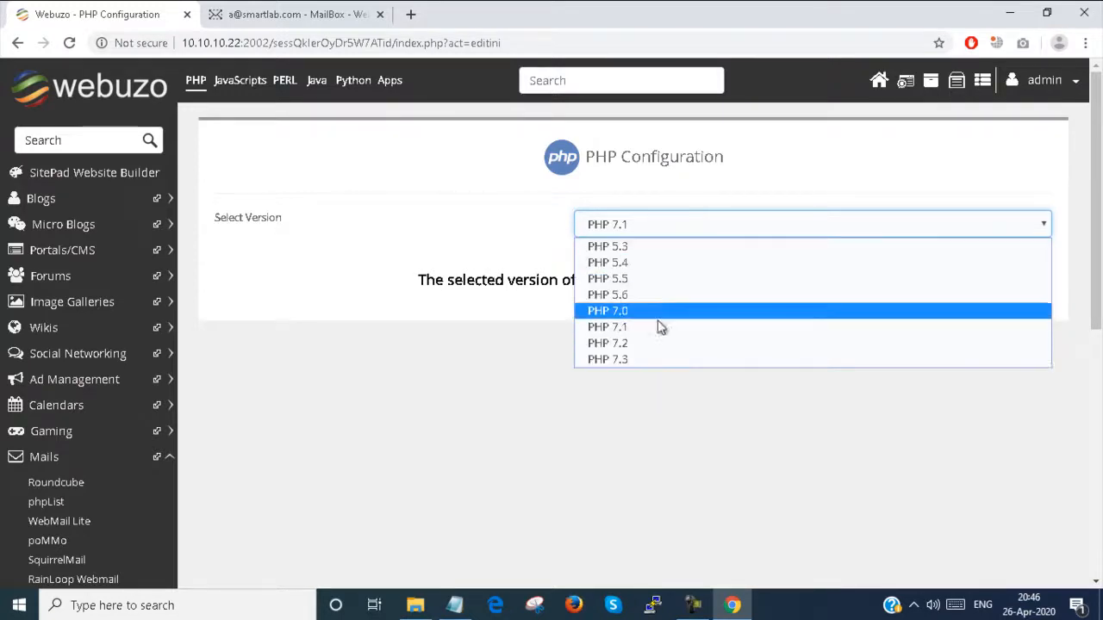
{"action": "left_click", "coordinate": [635, 357]}
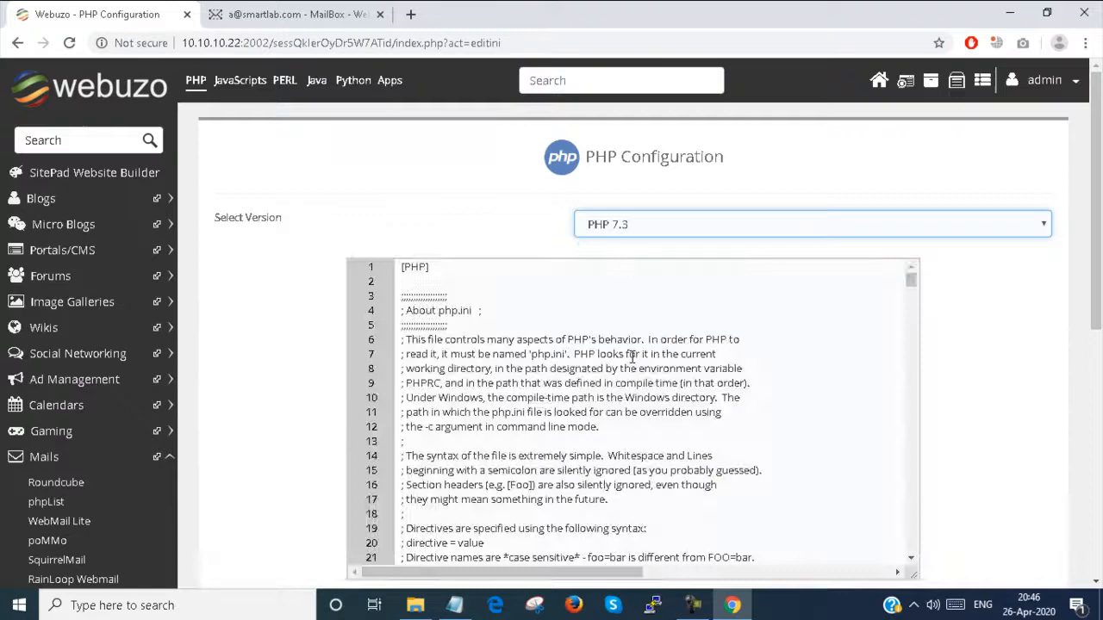
{"action": "scroll", "coordinate": [642, 335], "scroll_direction": "down", "scroll_amount": 3}
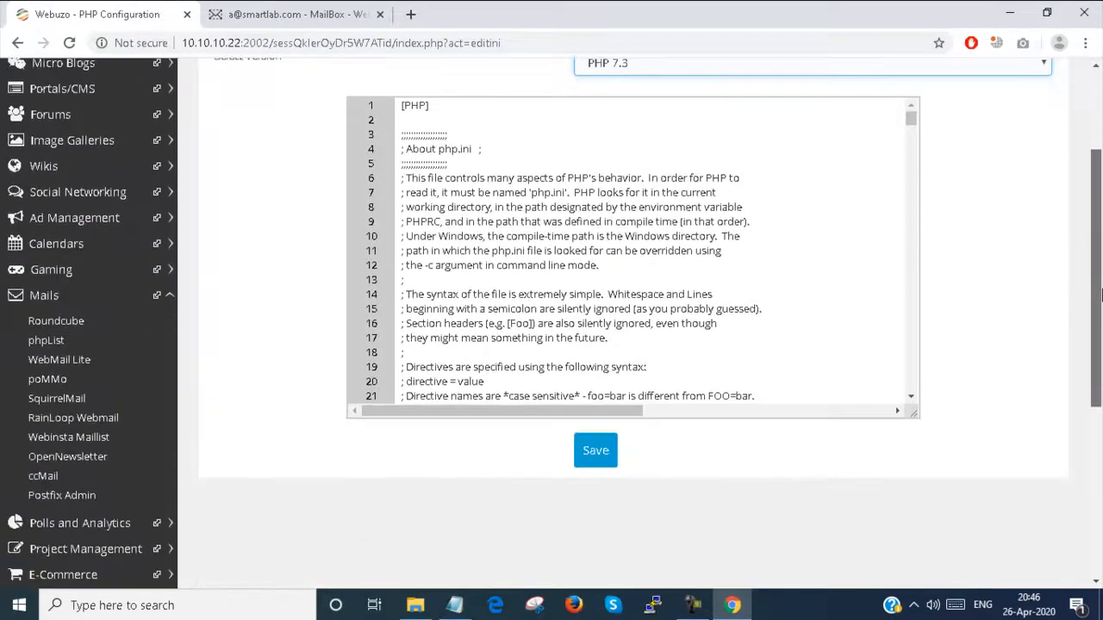
{"action": "scroll", "coordinate": [544, 321], "scroll_direction": "down", "scroll_amount": 5}
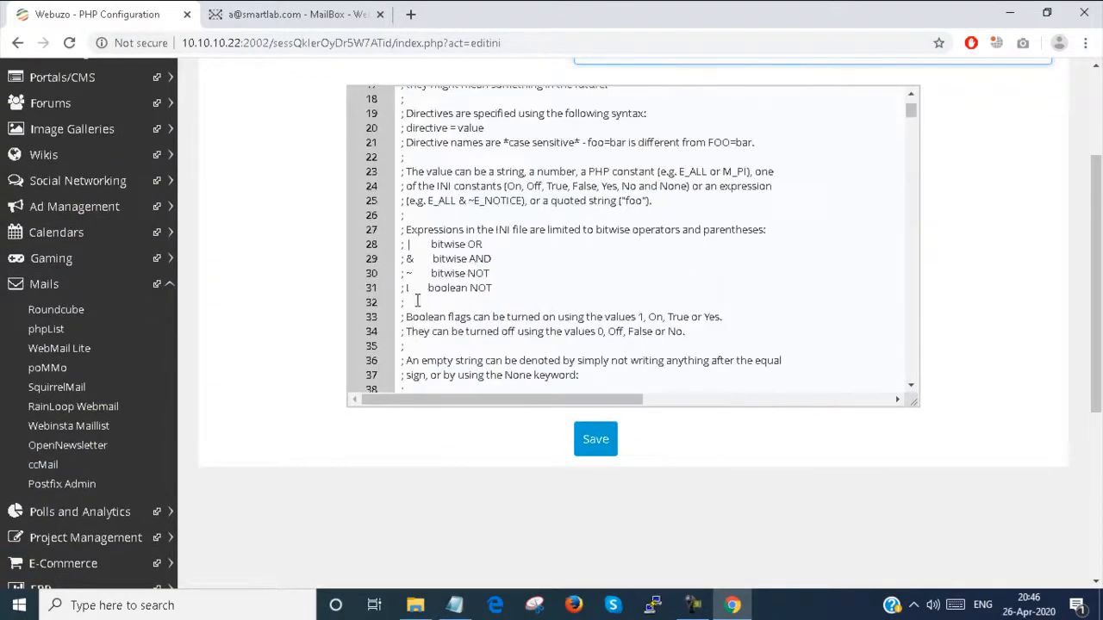
- Read through the PHP 7.3 php.ini to line 1254 and save the configuration
{"action": "left_click", "coordinate": [416, 301]}
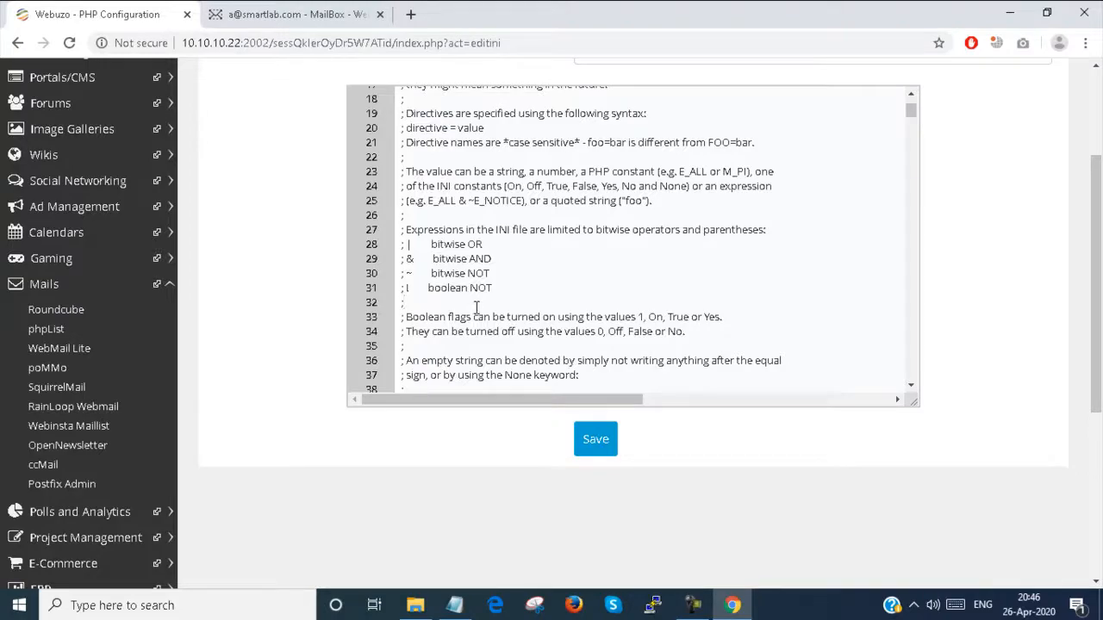
{"action": "scroll", "coordinate": [475, 309], "scroll_direction": "down", "scroll_amount": 6}
{"action": "scroll", "coordinate": [476, 309], "scroll_direction": "down", "scroll_amount": 10}
{"action": "scroll", "coordinate": [476, 309], "scroll_direction": "down", "scroll_amount": 5}
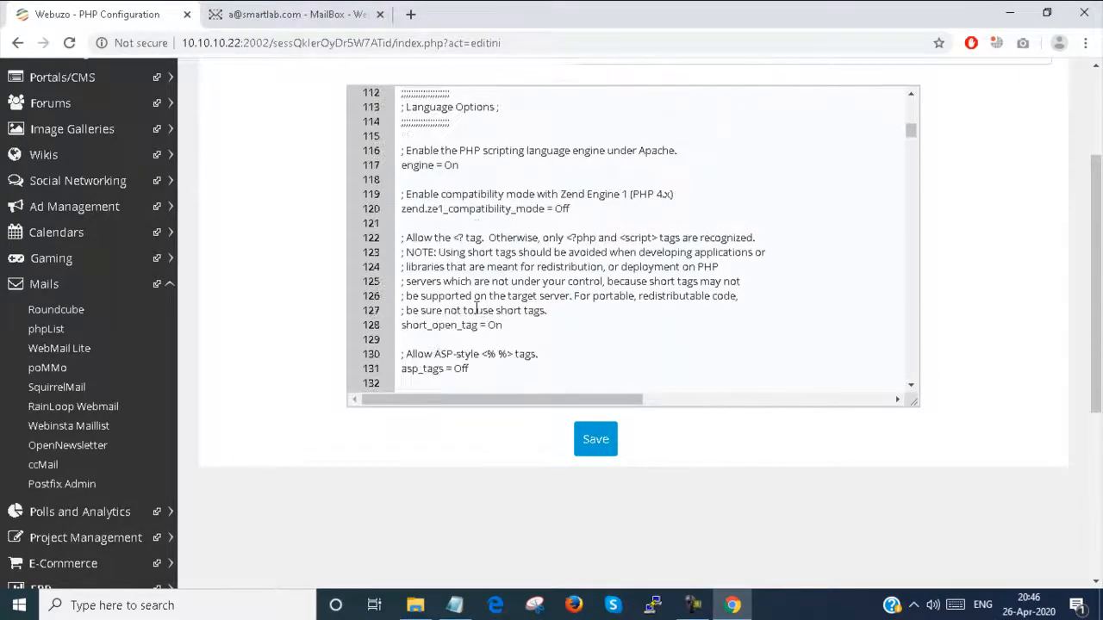
{"action": "scroll", "coordinate": [476, 308], "scroll_direction": "down", "scroll_amount": 8}
{"action": "scroll", "coordinate": [475, 309], "scroll_direction": "down", "scroll_amount": 8}
{"action": "scroll", "coordinate": [476, 308], "scroll_direction": "down", "scroll_amount": 6}
{"action": "scroll", "coordinate": [476, 309], "scroll_direction": "down", "scroll_amount": 7}
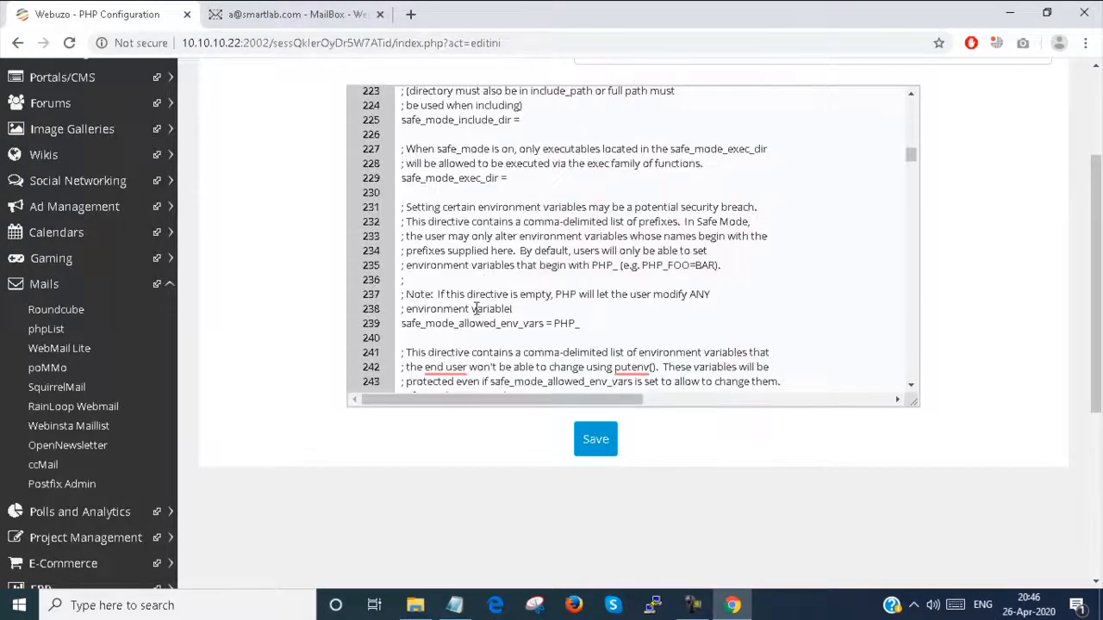
{"action": "scroll", "coordinate": [476, 309], "scroll_direction": "down", "scroll_amount": 2}
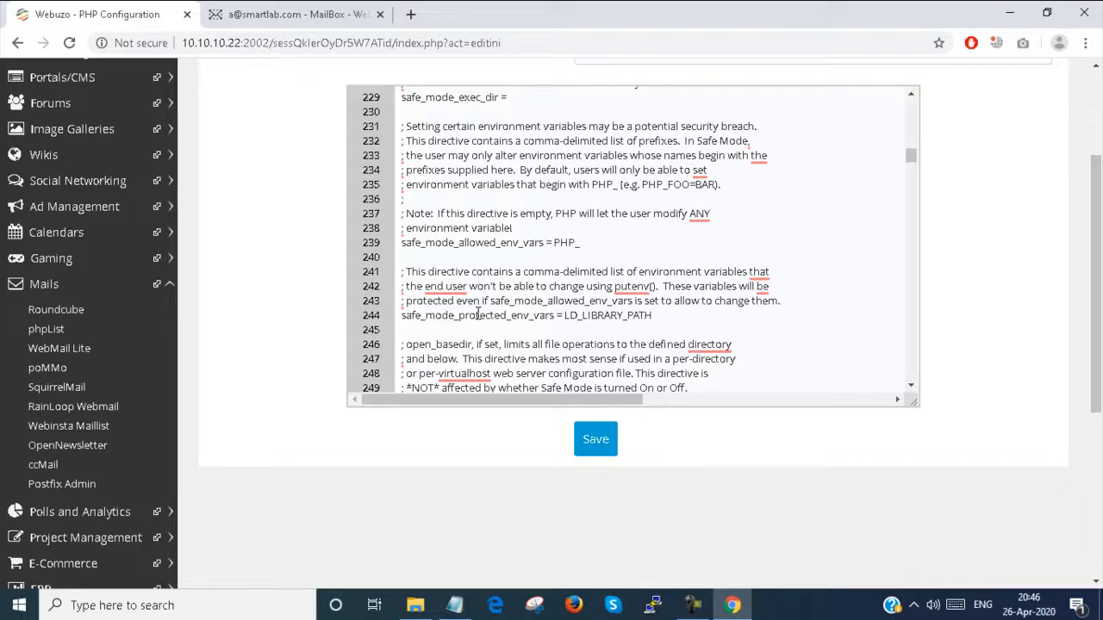
{"action": "scroll", "coordinate": [479, 314], "scroll_direction": "up", "scroll_amount": 3}
{"action": "scroll", "coordinate": [491, 345], "scroll_direction": "down", "scroll_amount": 12}
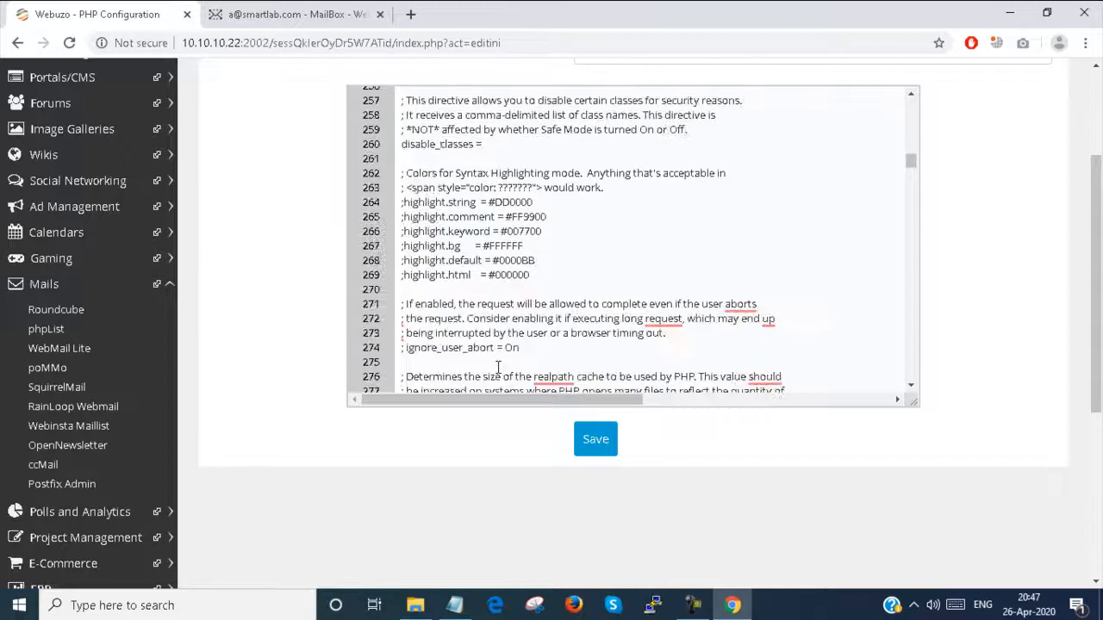
{"action": "scroll", "coordinate": [498, 367], "scroll_direction": "down", "scroll_amount": 5}
{"action": "scroll", "coordinate": [498, 368], "scroll_direction": "down", "scroll_amount": 5}
{"action": "scroll", "coordinate": [603, 302], "scroll_direction": "down", "scroll_amount": 5}
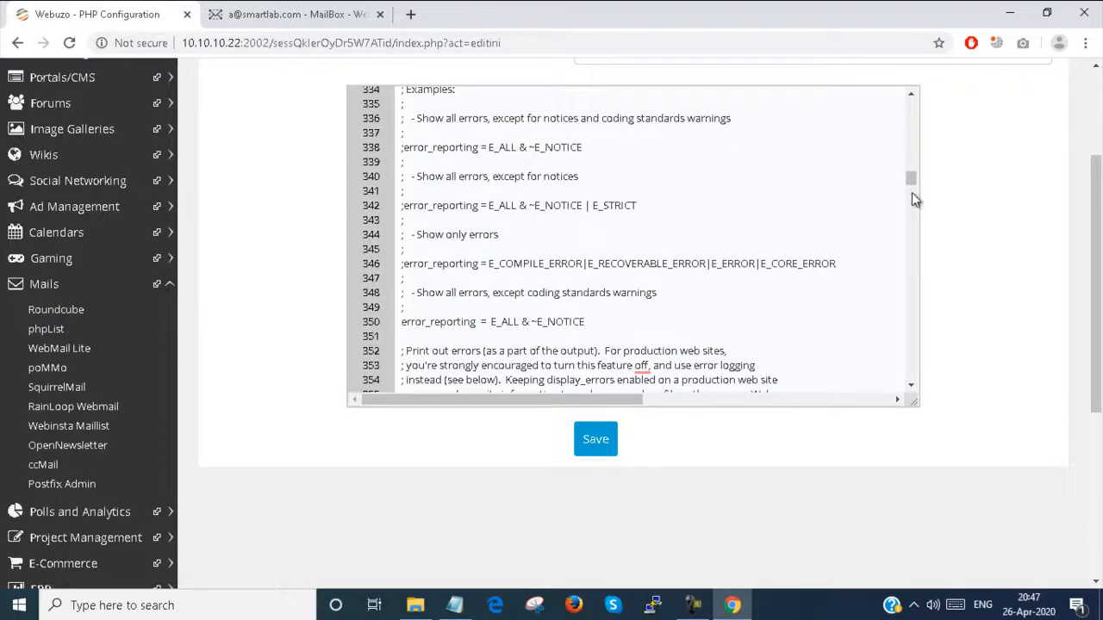
{"action": "left_click_drag", "start_coordinate": [912, 179], "coordinate": [900, 406]}
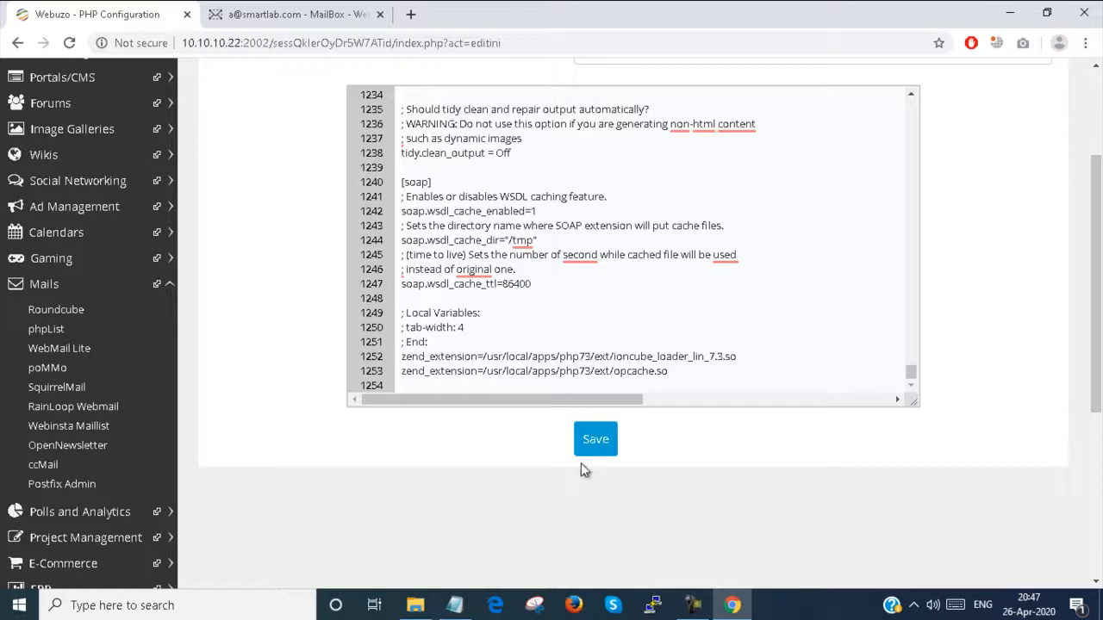
{"action": "left_click", "coordinate": [595, 438]}
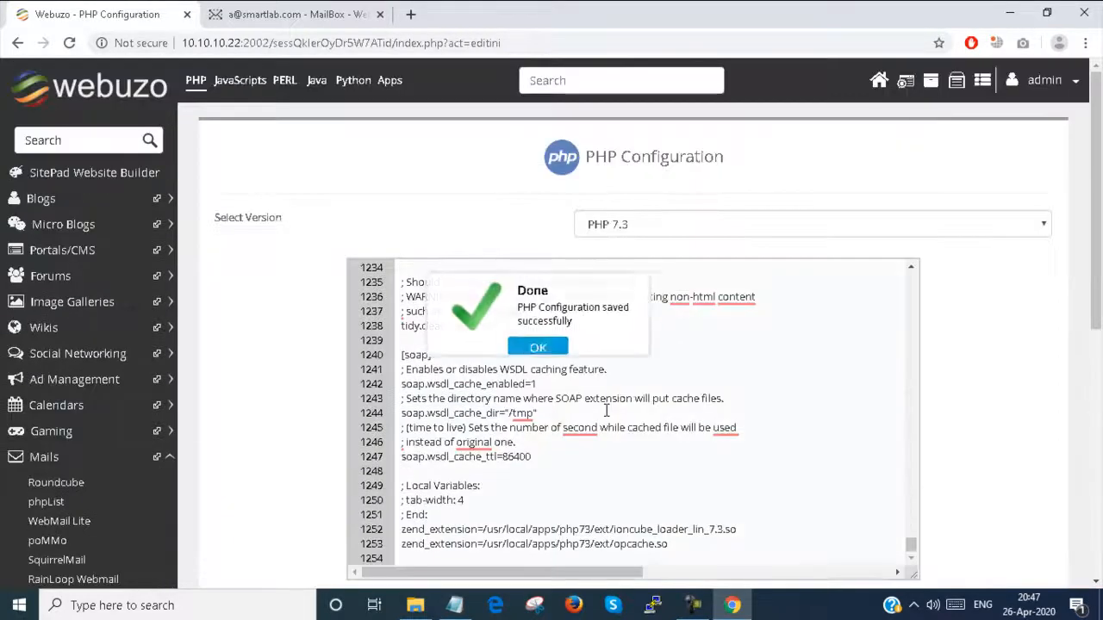
- Dismiss the save confirmation, return to the dashboard and open the Apache httpd configuration
{"action": "left_click", "coordinate": [546, 348]}
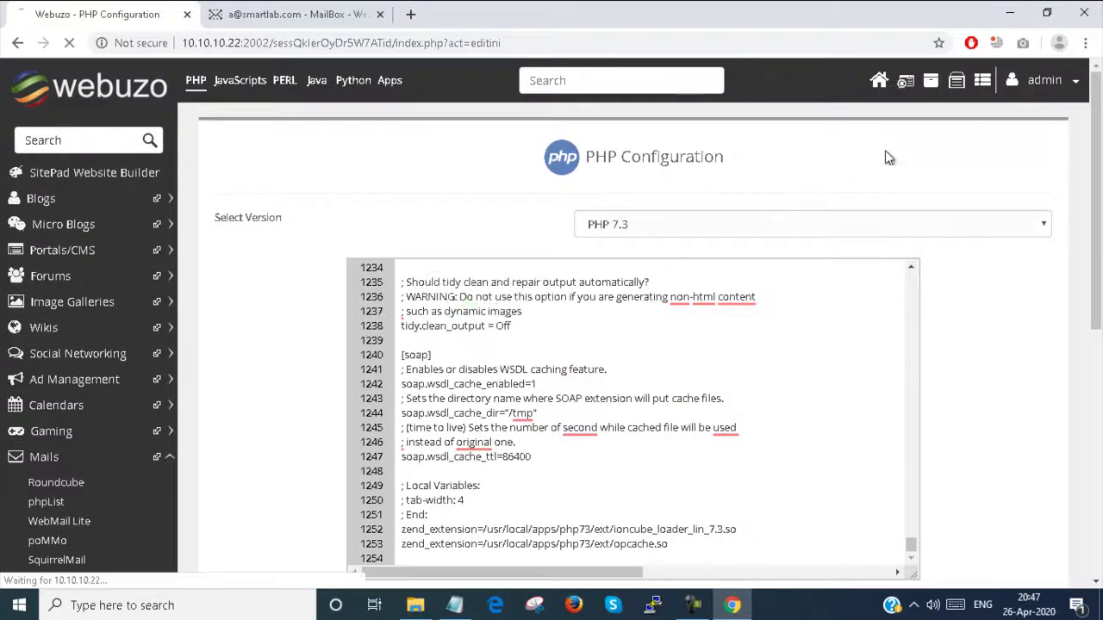
{"action": "left_click", "coordinate": [879, 80]}
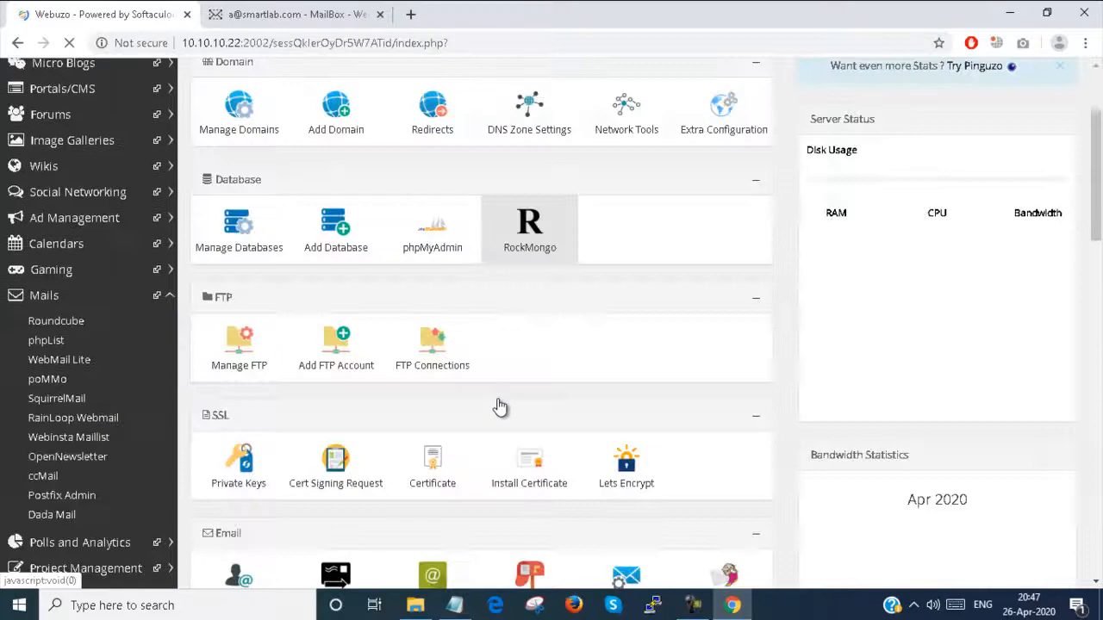
{"action": "scroll", "coordinate": [475, 423], "scroll_direction": "down", "scroll_amount": 4}
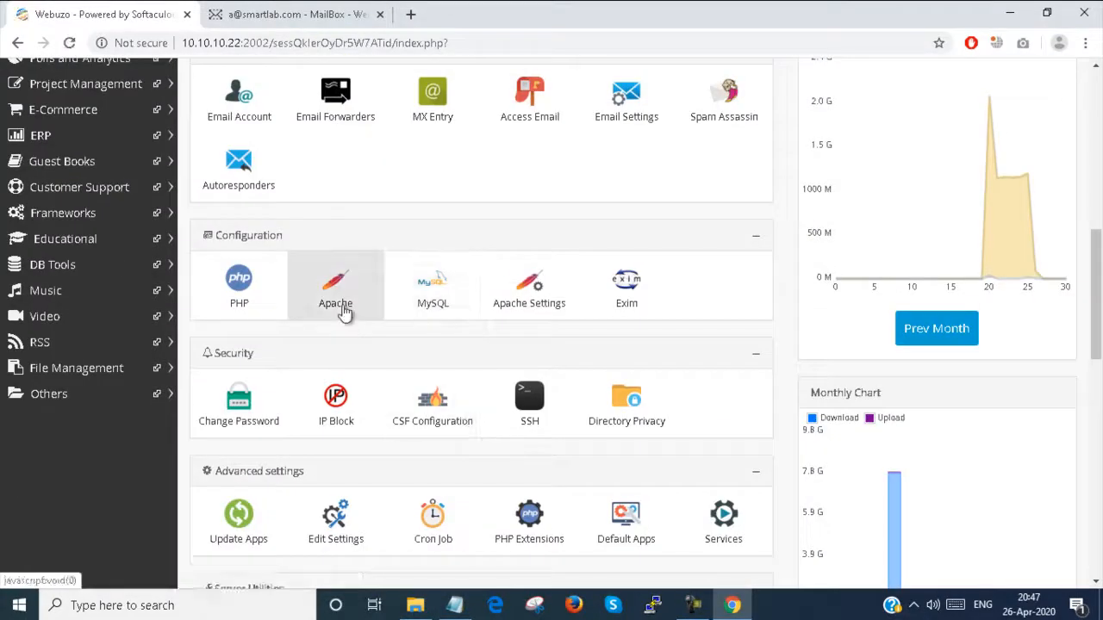
{"action": "left_click", "coordinate": [344, 303]}
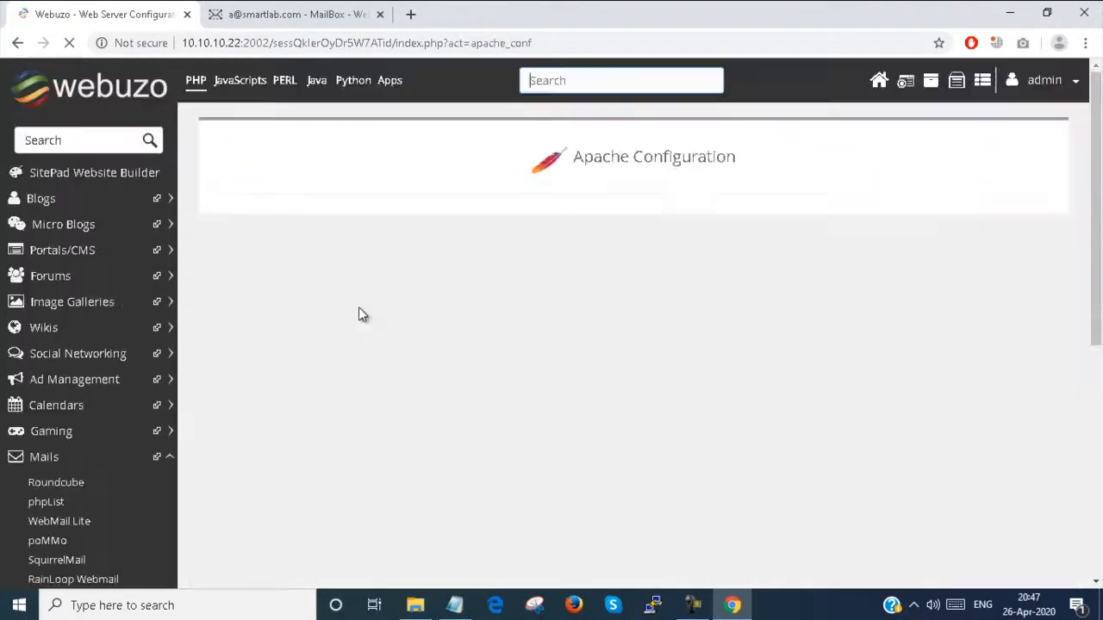
{"action": "scroll", "coordinate": [624, 319], "scroll_direction": "down", "scroll_amount": 10}
{"action": "scroll", "coordinate": [624, 319], "scroll_direction": "down", "scroll_amount": 10}
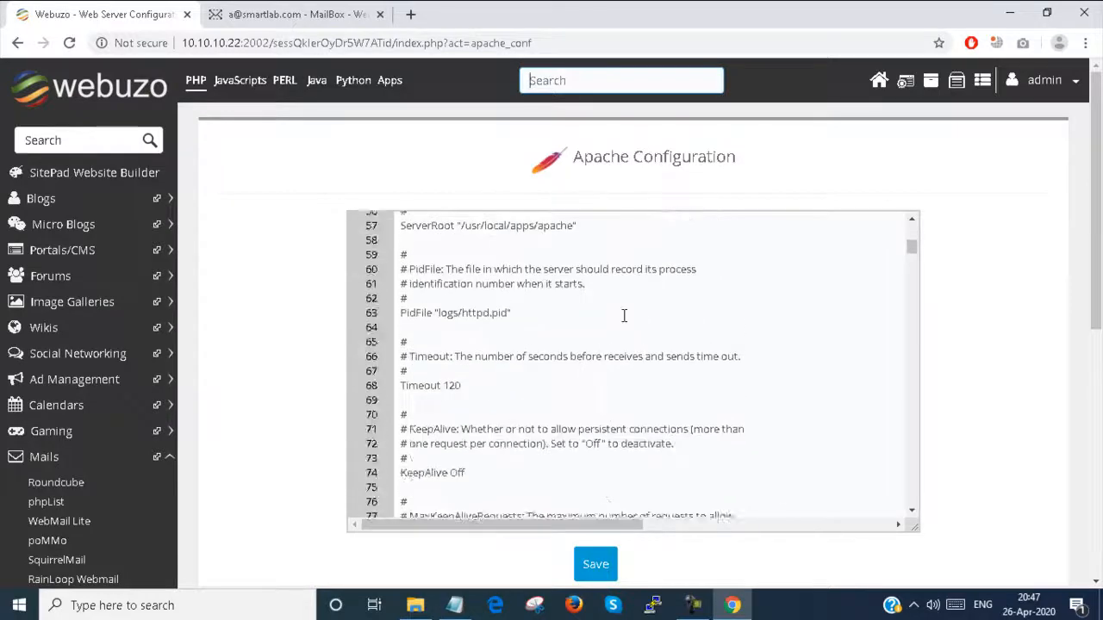
{"action": "scroll", "coordinate": [624, 319], "scroll_direction": "down", "scroll_amount": 10}
{"action": "scroll", "coordinate": [624, 319], "scroll_direction": "down", "scroll_amount": 10}
{"action": "scroll", "coordinate": [624, 319], "scroll_direction": "down", "scroll_amount": 10}
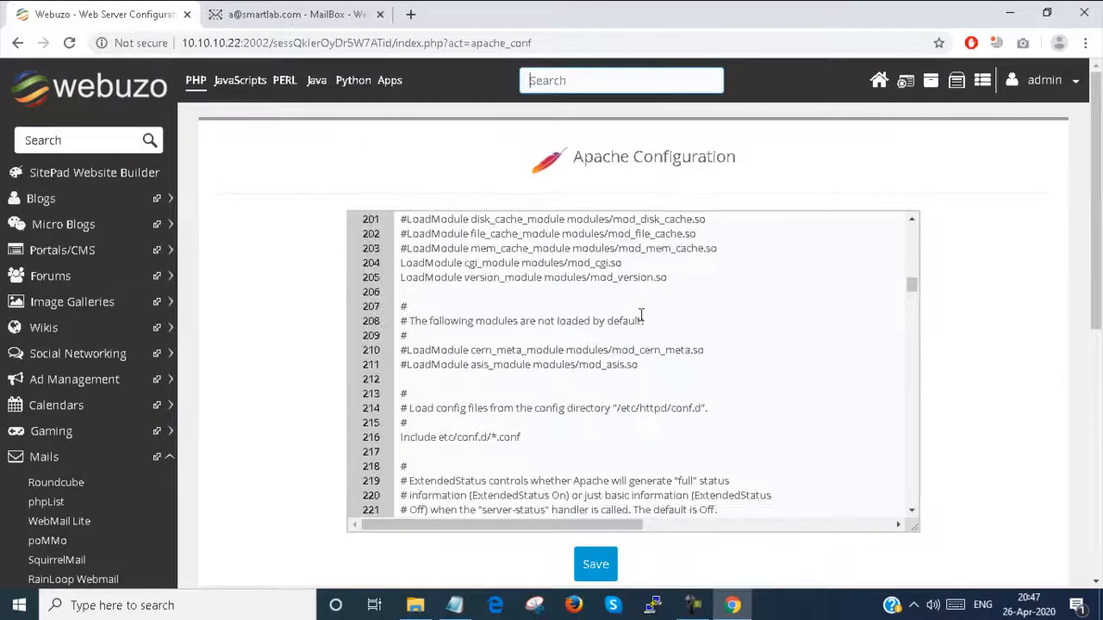
- Return to the dashboard and open the MySQL my.cnf configuration file
{"action": "left_click", "coordinate": [878, 80]}
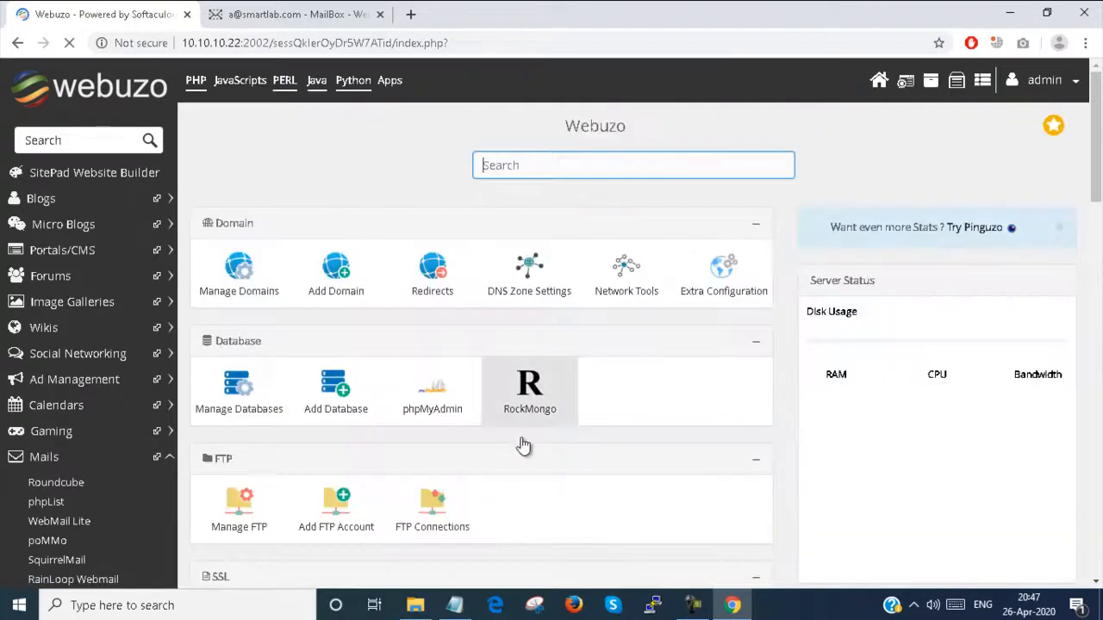
{"action": "scroll", "coordinate": [524, 445], "scroll_direction": "down", "scroll_amount": 5}
{"action": "scroll", "coordinate": [448, 414], "scroll_direction": "down", "scroll_amount": 4}
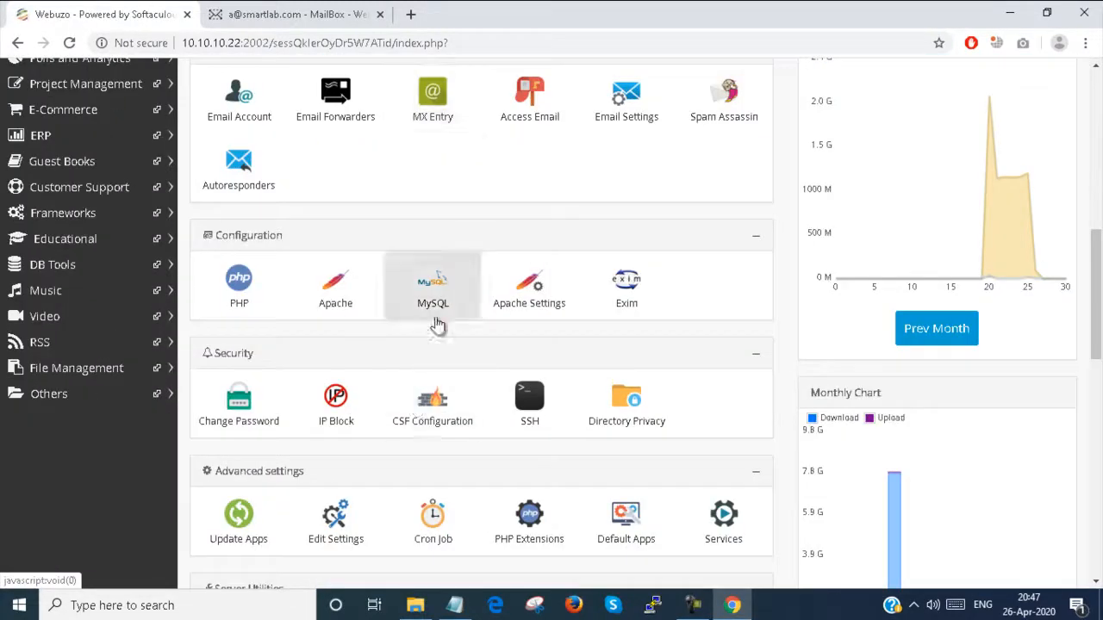
{"action": "left_click", "coordinate": [433, 289]}
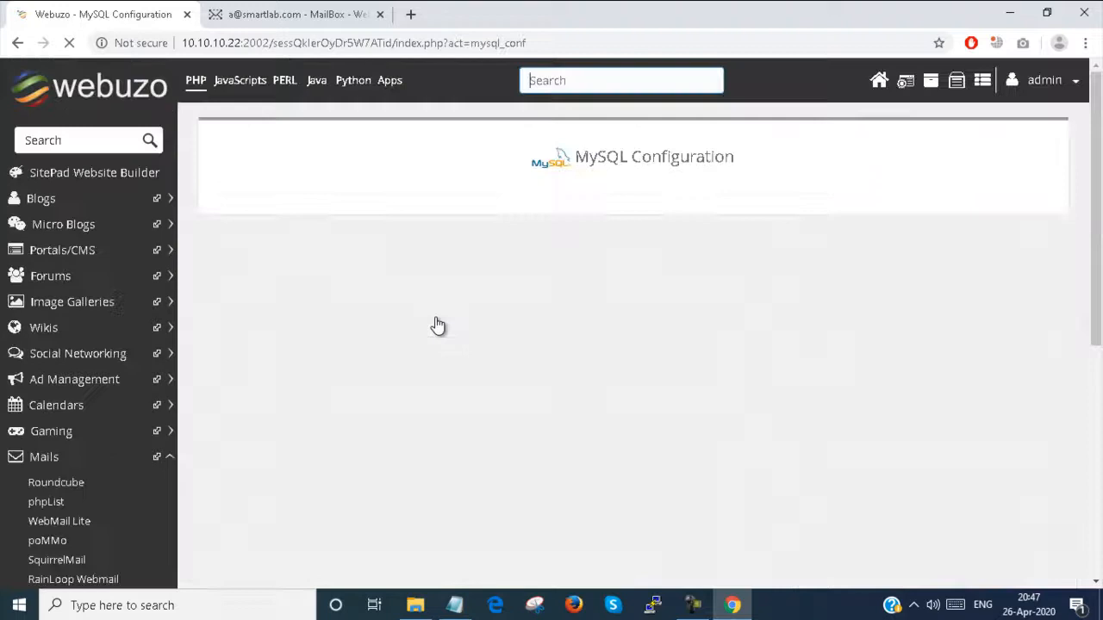
{"action": "scroll", "coordinate": [568, 355], "scroll_direction": "down", "scroll_amount": 1}
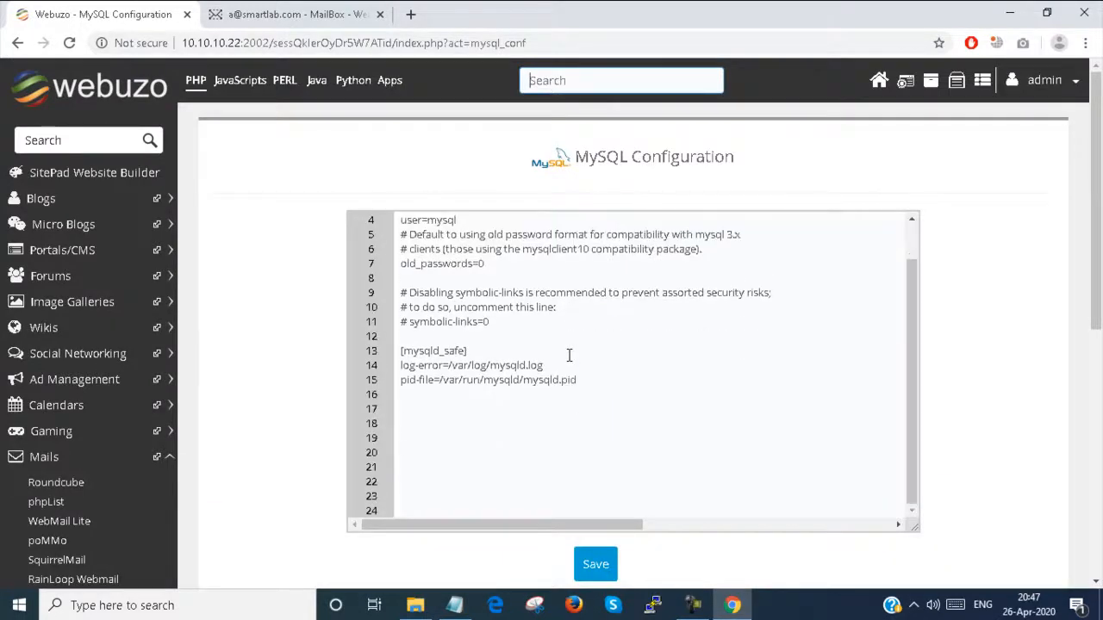
{"action": "scroll", "coordinate": [569, 355], "scroll_direction": "up", "scroll_amount": 1}
- Open Apache Settings, toggle Enable suPHP off and back on, and return to the dashboard
{"action": "left_click", "coordinate": [879, 80]}
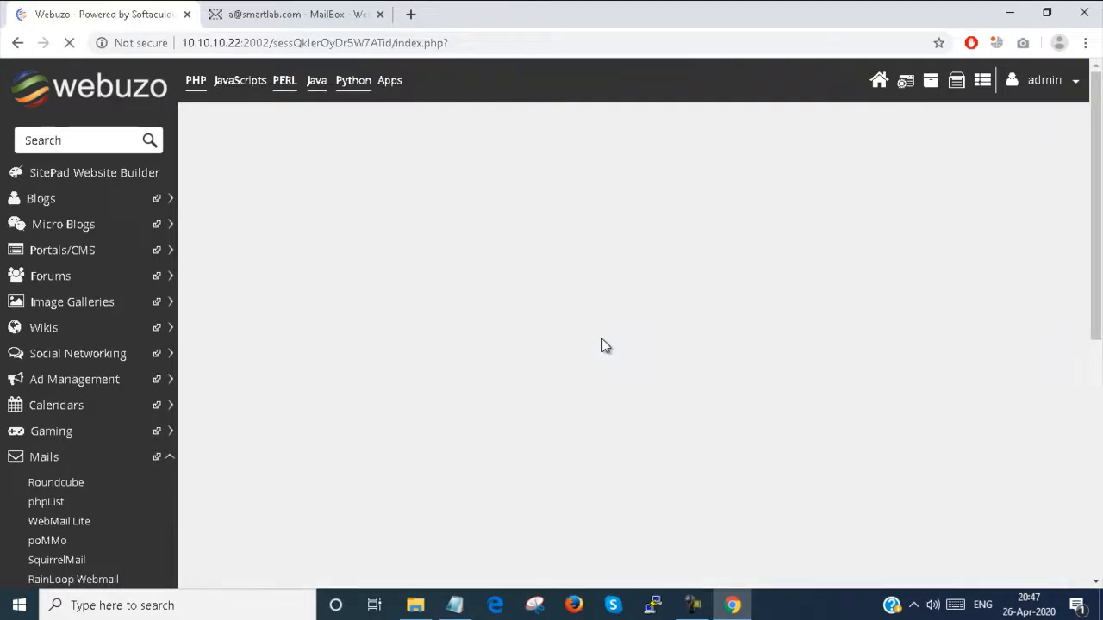
{"action": "scroll", "coordinate": [490, 398], "scroll_direction": "down", "scroll_amount": 5}
{"action": "scroll", "coordinate": [542, 379], "scroll_direction": "down", "scroll_amount": 4}
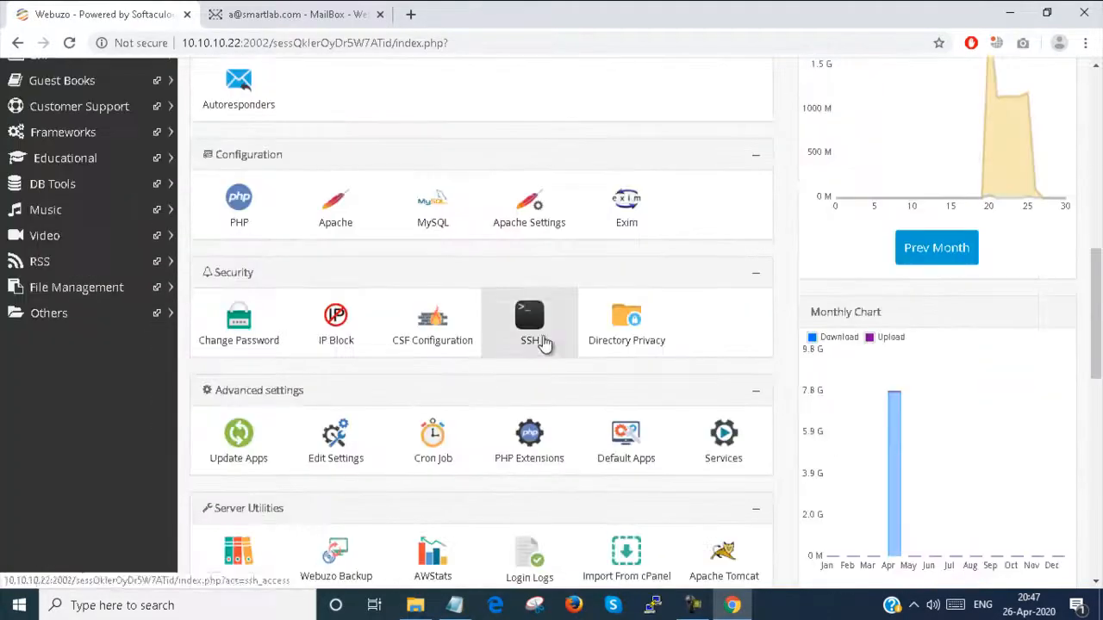
{"action": "left_click", "coordinate": [529, 209]}
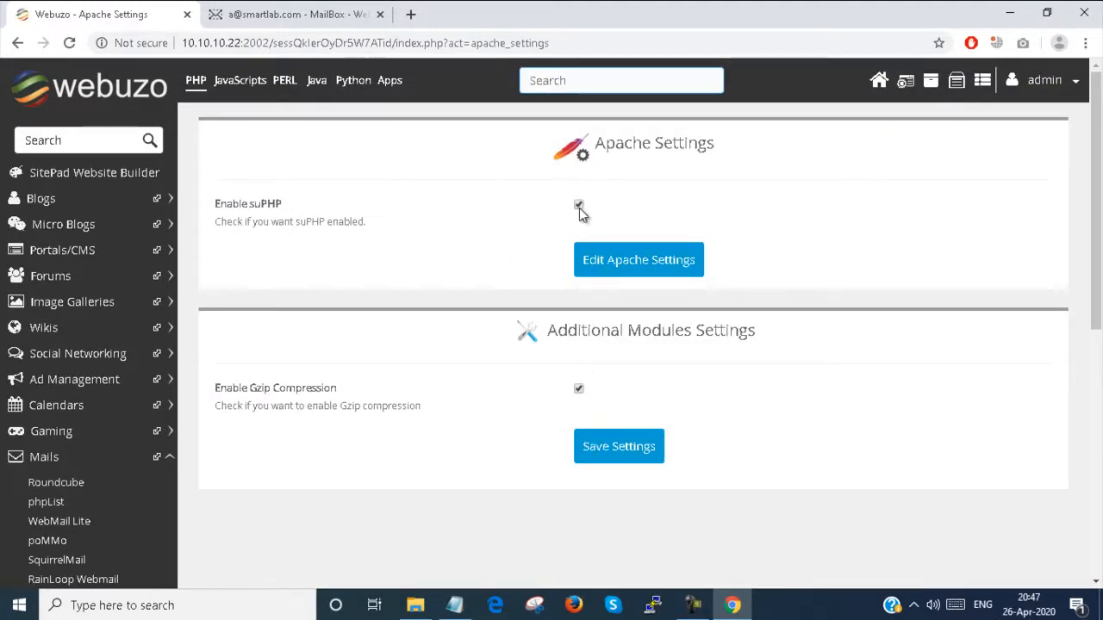
{"action": "left_click", "coordinate": [579, 206]}
{"action": "left_click", "coordinate": [579, 206]}
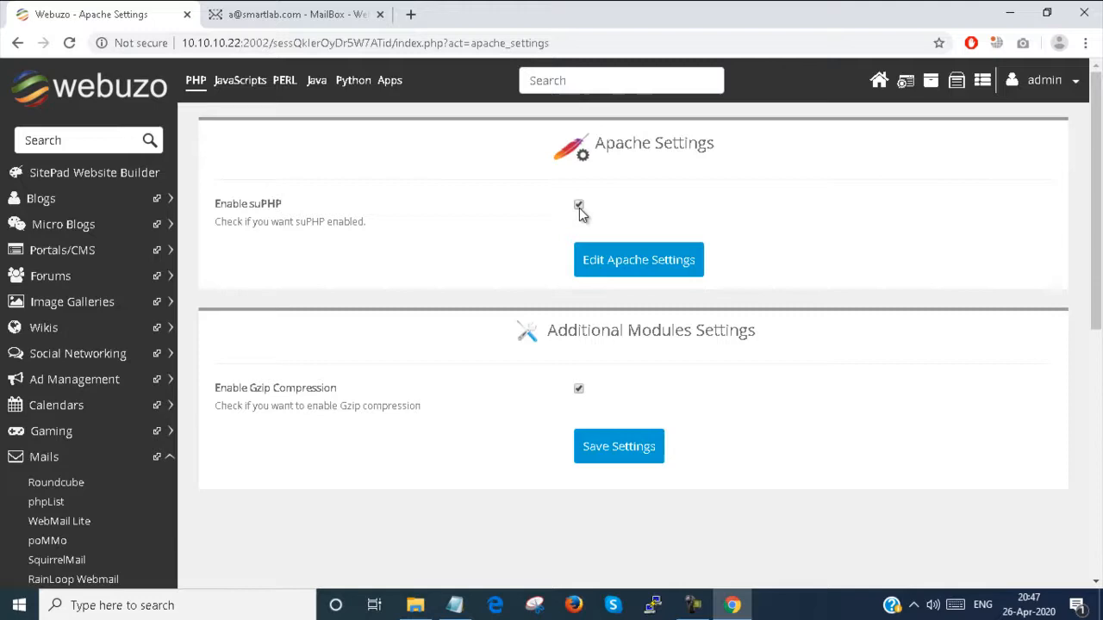
{"action": "left_click", "coordinate": [879, 80]}
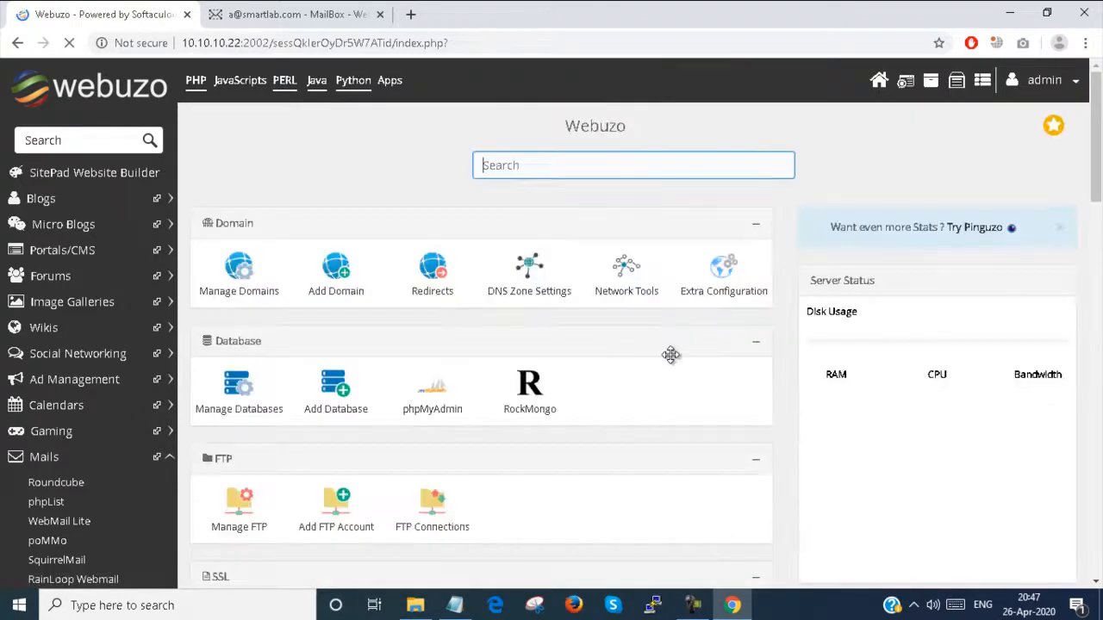
{"action": "scroll", "coordinate": [671, 356], "scroll_direction": "down", "scroll_amount": 5}
{"action": "scroll", "coordinate": [670, 356], "scroll_direction": "down", "scroll_amount": 3}
- Open the Exim configuration and select the disable_ipv6 = true setting on line 1
{"action": "left_click", "coordinate": [642, 303]}
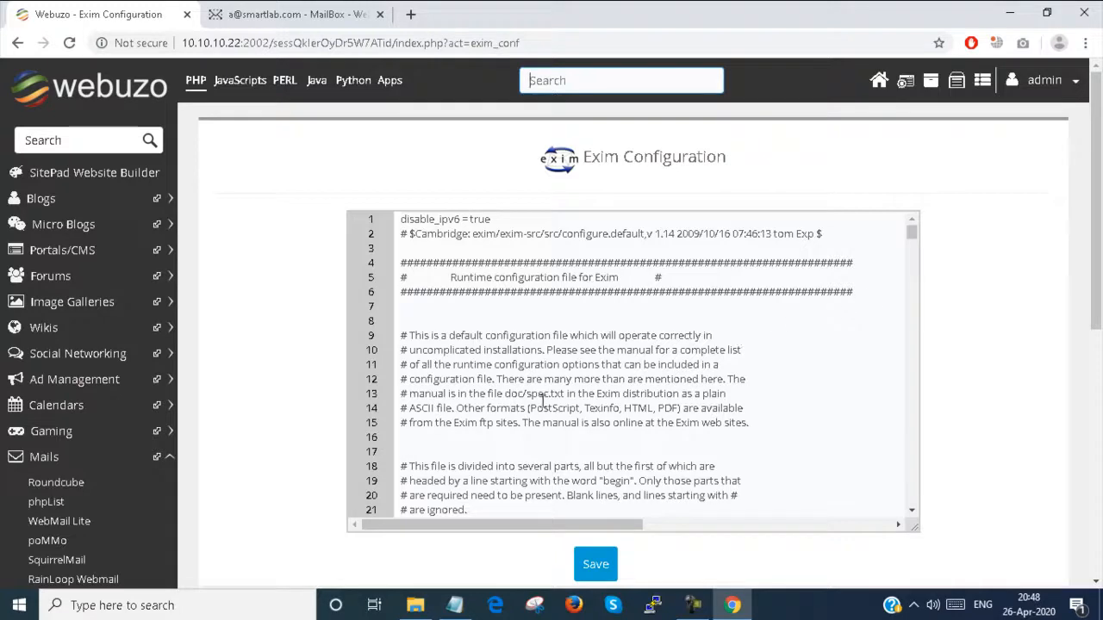
{"action": "left_click", "coordinate": [402, 226]}
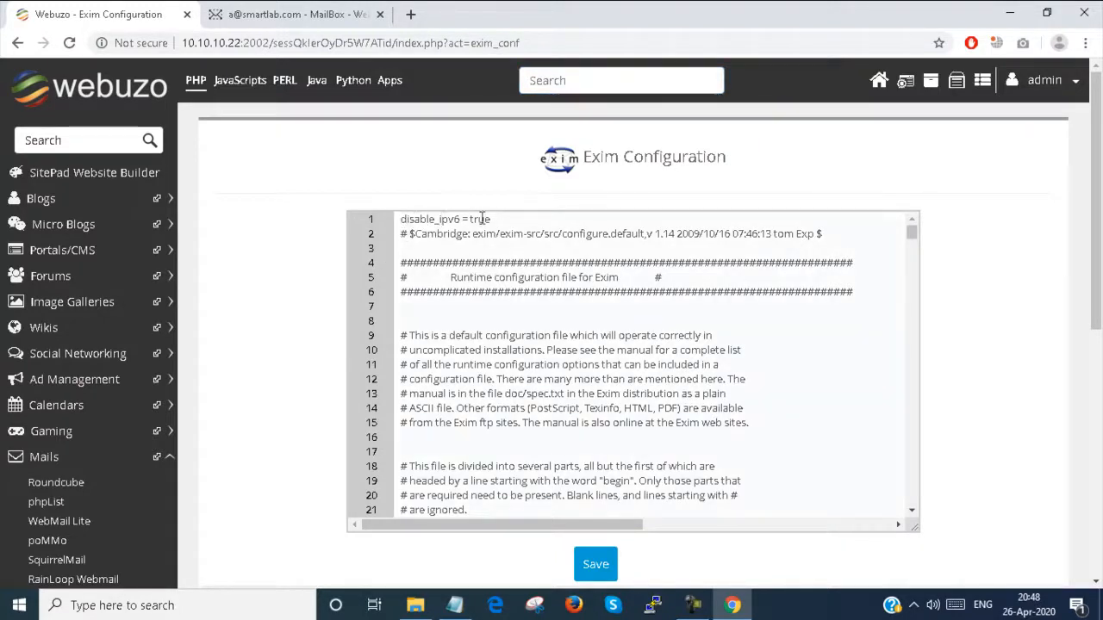
{"action": "left_click_drag", "start_coordinate": [493, 219], "coordinate": [400, 219]}
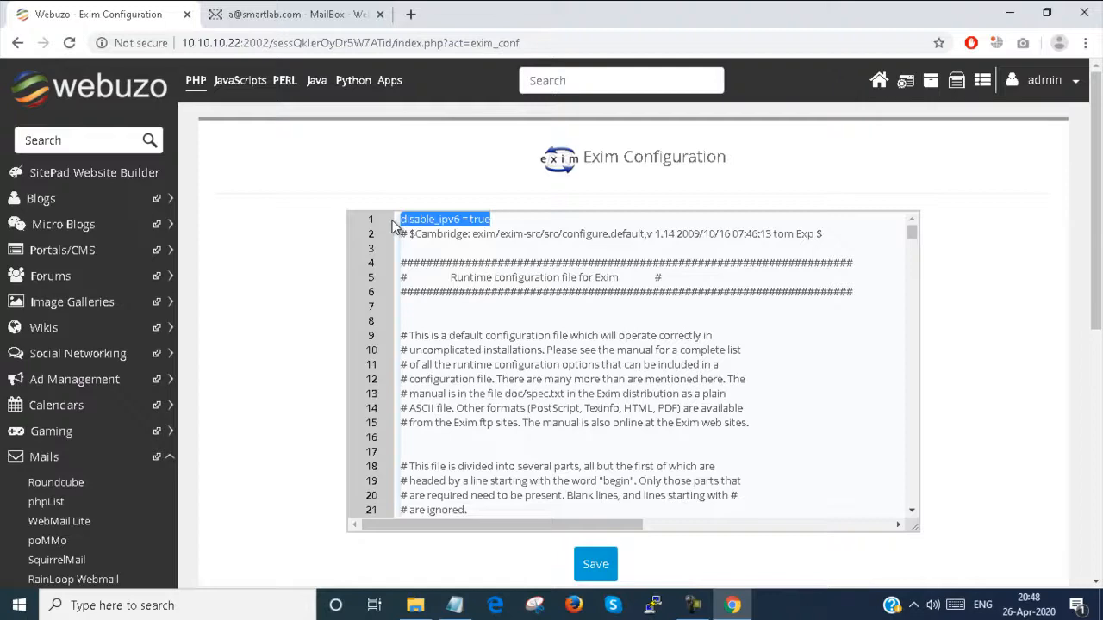
{"action": "scroll", "coordinate": [449, 336], "scroll_direction": "down", "scroll_amount": 8}
{"action": "scroll", "coordinate": [449, 336], "scroll_direction": "down", "scroll_amount": 8}
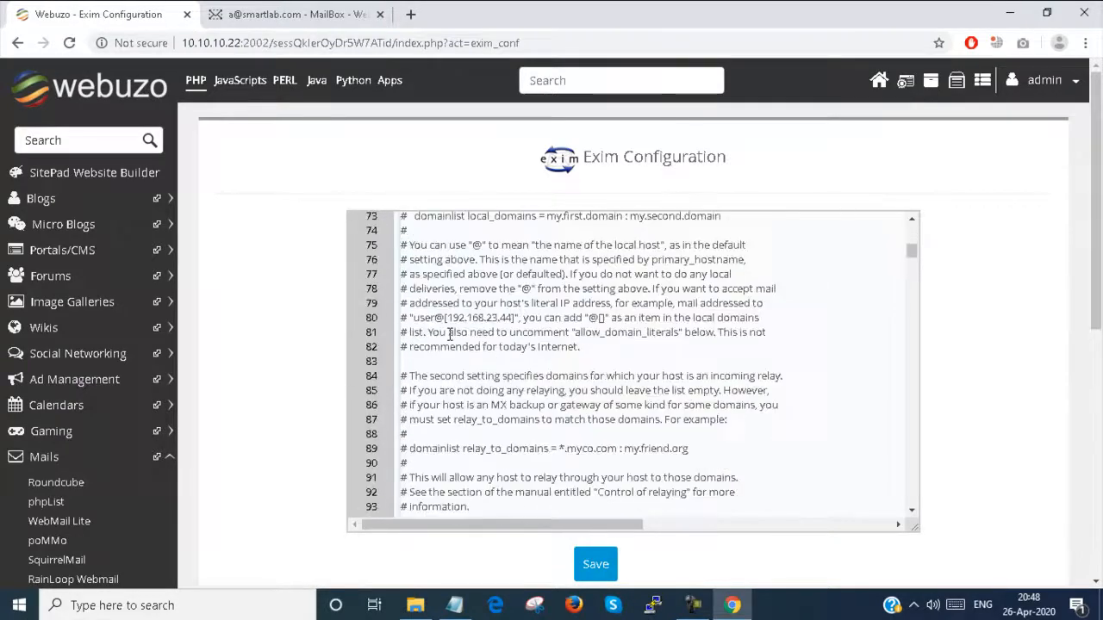
{"action": "scroll", "coordinate": [449, 335], "scroll_direction": "down", "scroll_amount": 8}
{"action": "scroll", "coordinate": [449, 335], "scroll_direction": "down", "scroll_amount": 5}
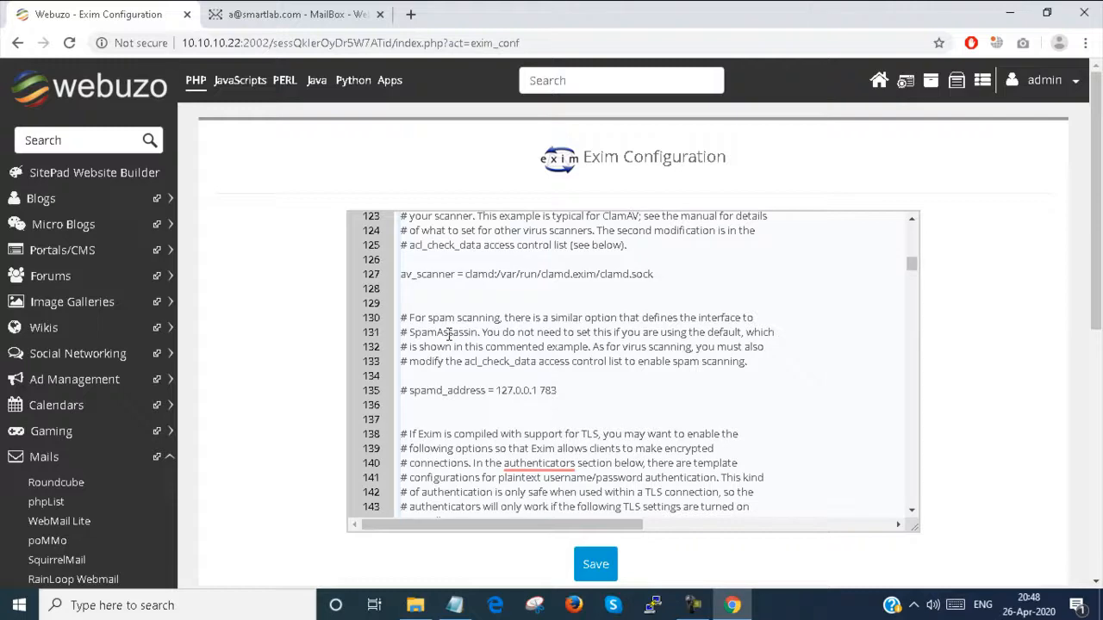
{"action": "scroll", "coordinate": [427, 407], "scroll_direction": "down", "scroll_amount": 6}
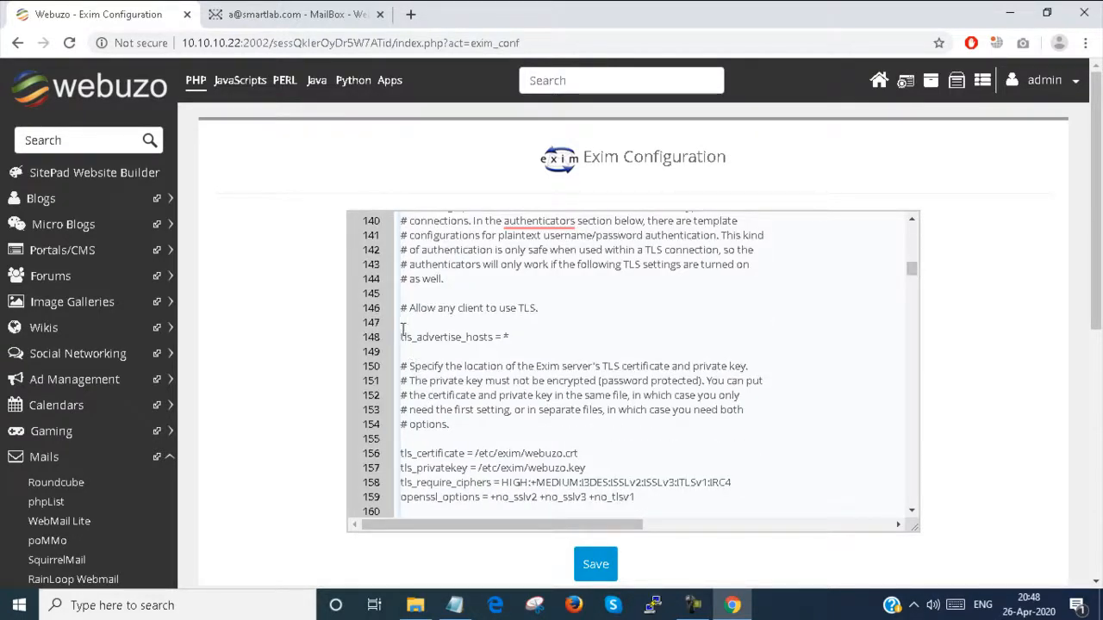
{"action": "scroll", "coordinate": [472, 327], "scroll_direction": "down", "scroll_amount": 7}
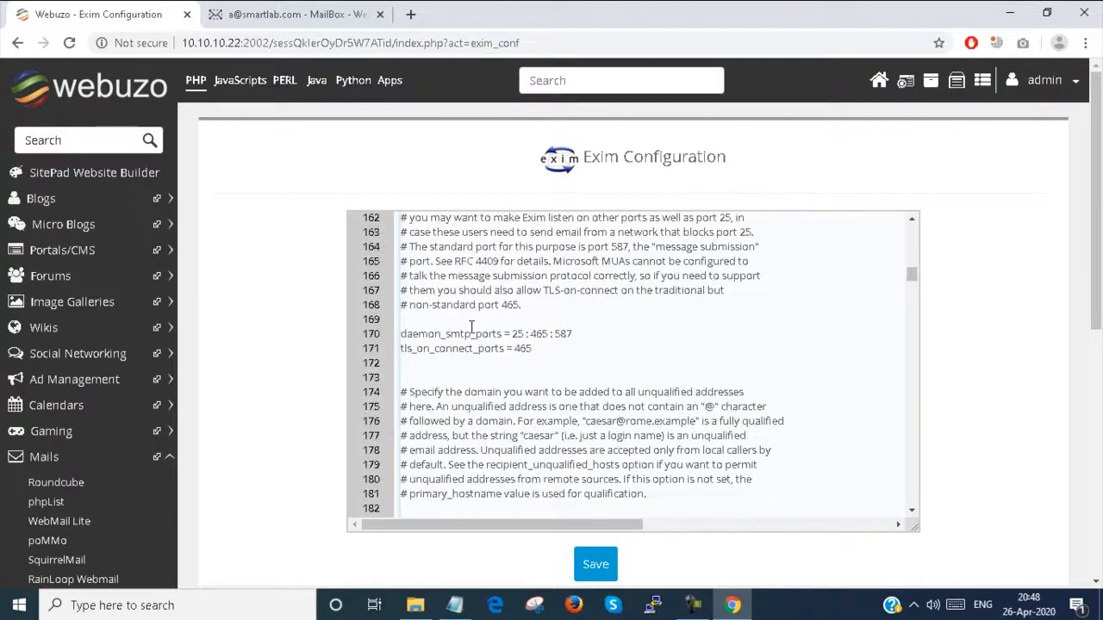
{"action": "scroll", "coordinate": [472, 327], "scroll_direction": "down", "scroll_amount": 5}
{"action": "scroll", "coordinate": [471, 327], "scroll_direction": "down", "scroll_amount": 5}
{"action": "scroll", "coordinate": [471, 327], "scroll_direction": "down", "scroll_amount": 4}
{"action": "scroll", "coordinate": [471, 328], "scroll_direction": "down", "scroll_amount": 4}
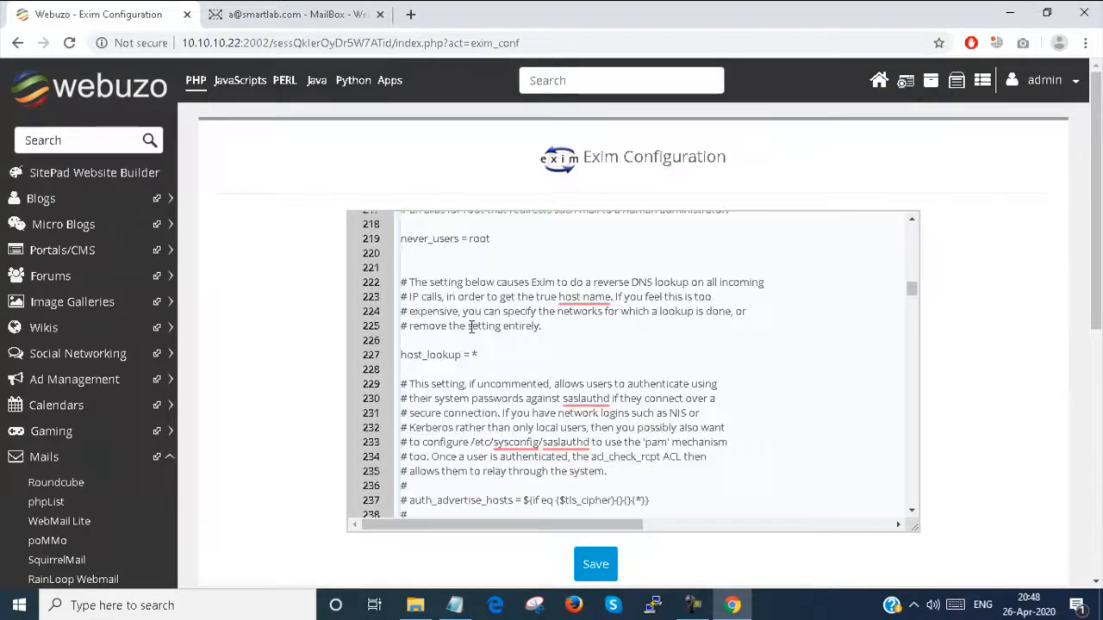
{"action": "scroll", "coordinate": [472, 328], "scroll_direction": "down", "scroll_amount": 8}
{"action": "scroll", "coordinate": [472, 328], "scroll_direction": "down", "scroll_amount": 2}
{"action": "scroll", "coordinate": [471, 327], "scroll_direction": "up", "scroll_amount": 7}
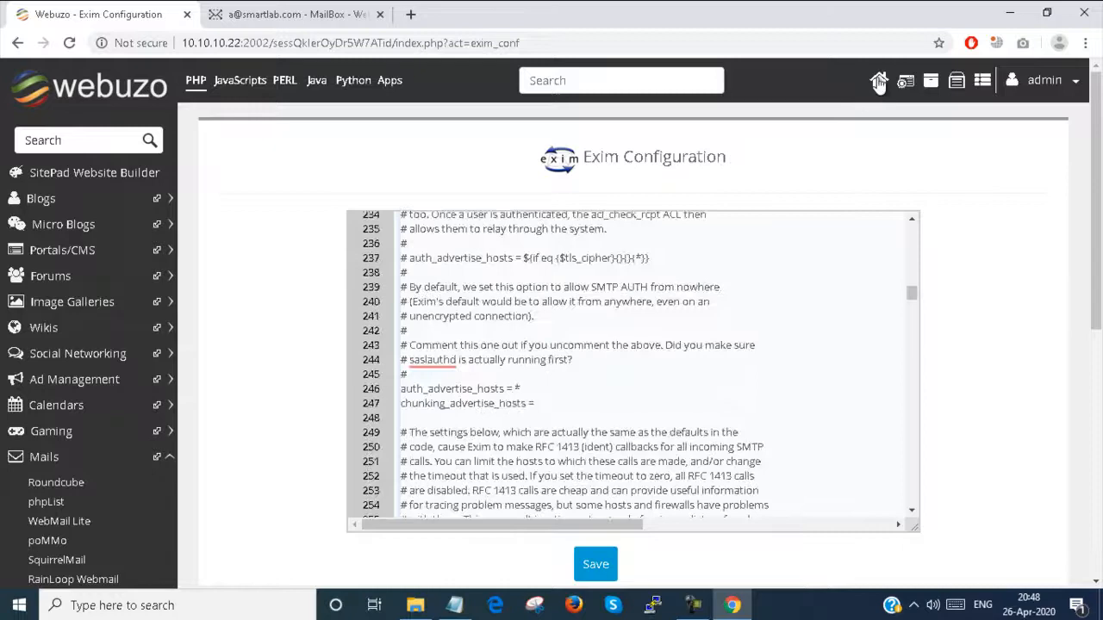
- Leave the Exim configuration and return to the Webuzo home dashboard
{"action": "left_click", "coordinate": [879, 83]}
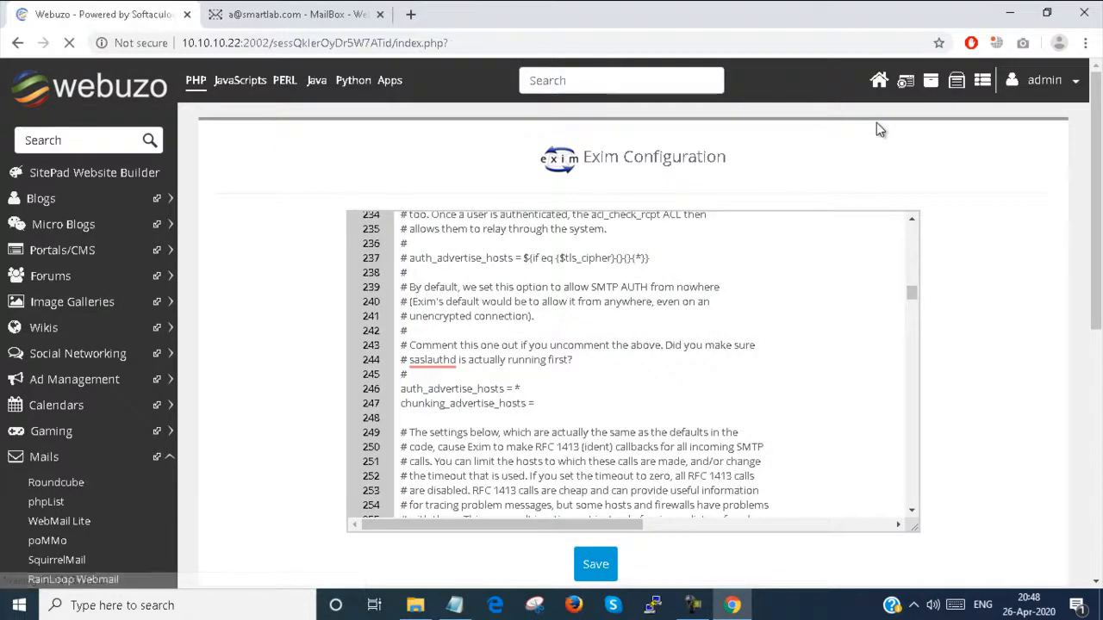